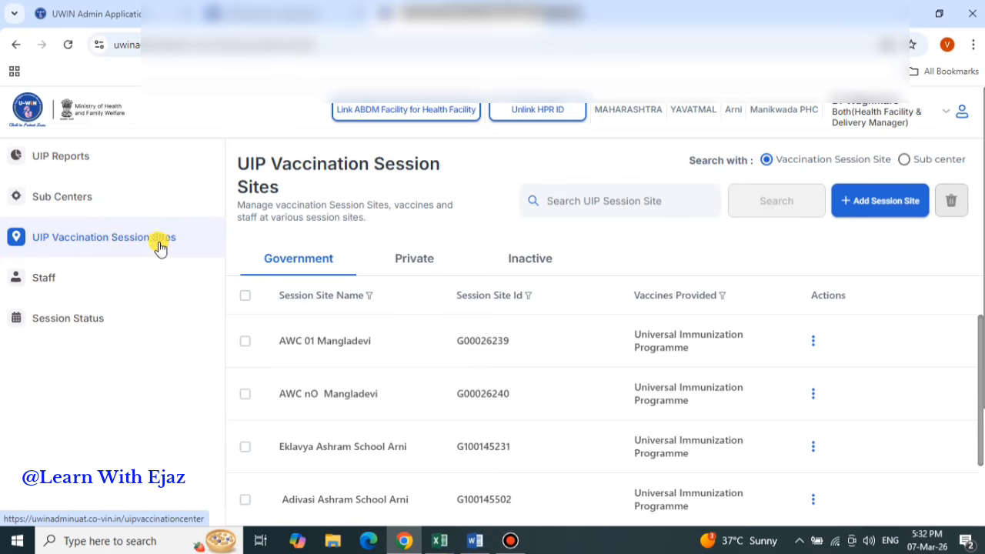
# Step: Review the government session sites and check which vaccines each site provides
pyautogui.scroll(-5, 413, 415)
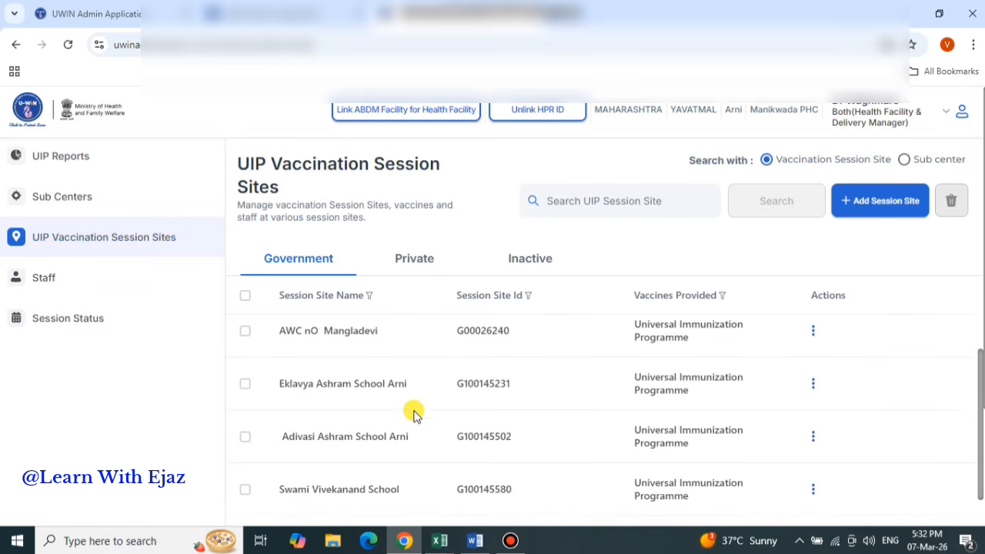
pyautogui.scroll(-3, 413, 415)
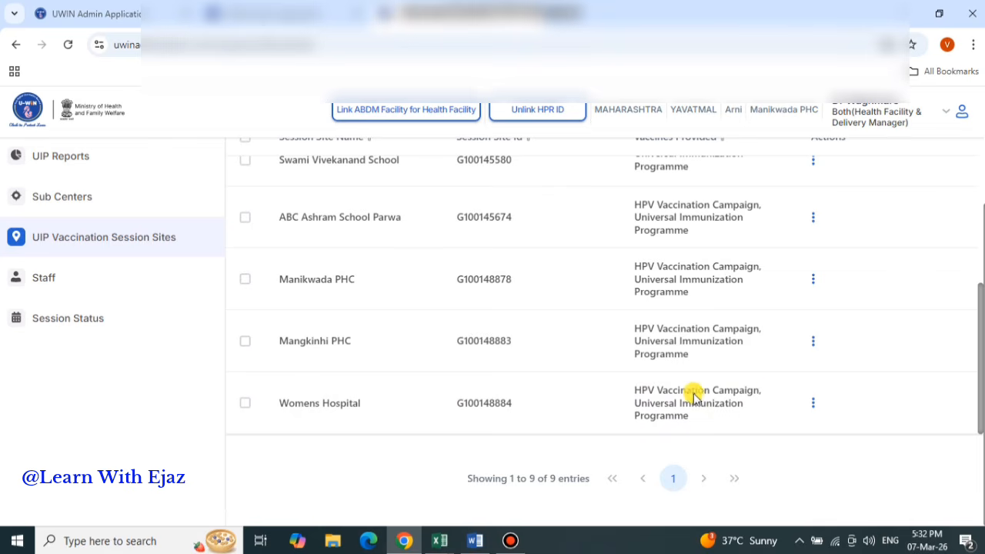
pyautogui.scroll(1, 692, 396)
pyautogui.scroll(1, 693, 397)
pyautogui.moveTo(631, 253); pyautogui.dragTo(700, 279)
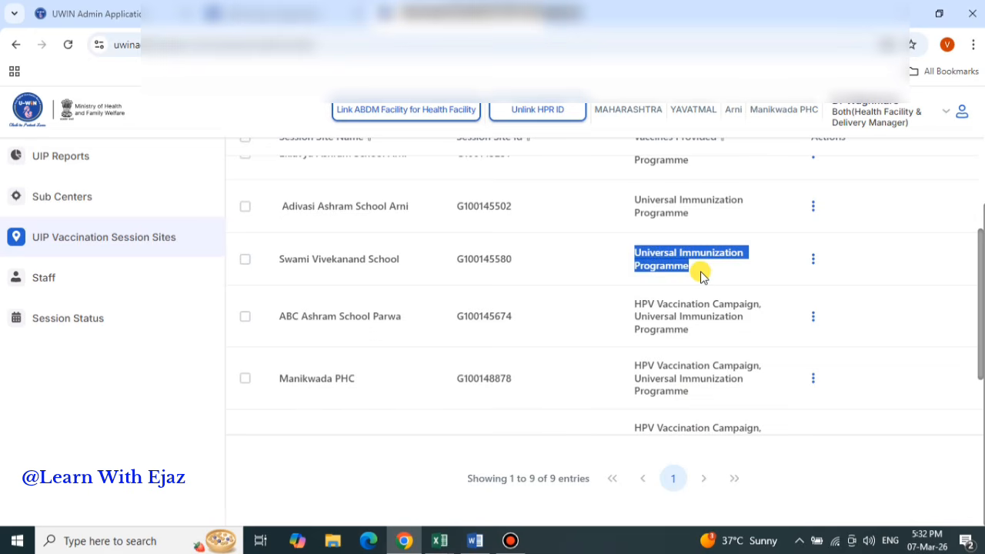
pyautogui.click(701, 277)
pyautogui.click(974, 149)
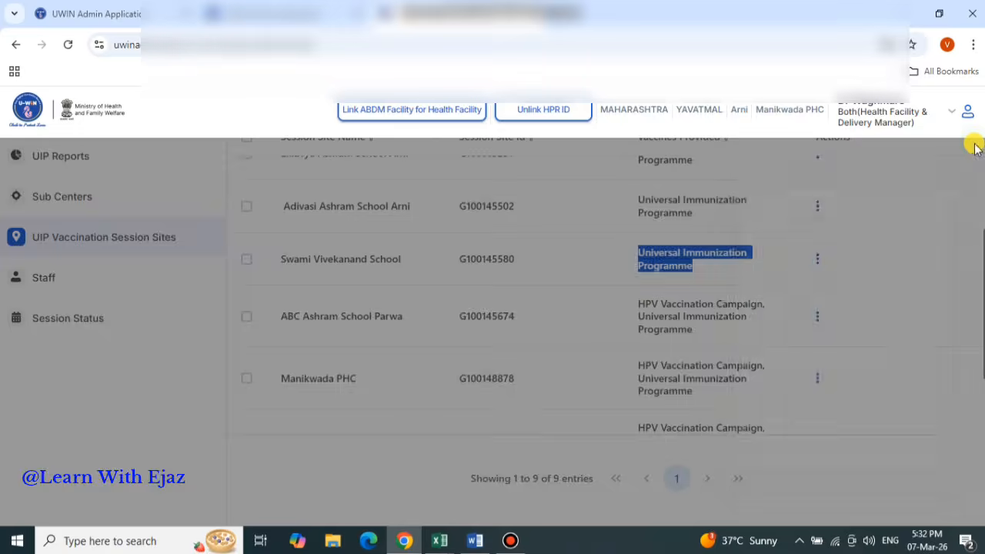
pyautogui.scroll(-2, 531, 384)
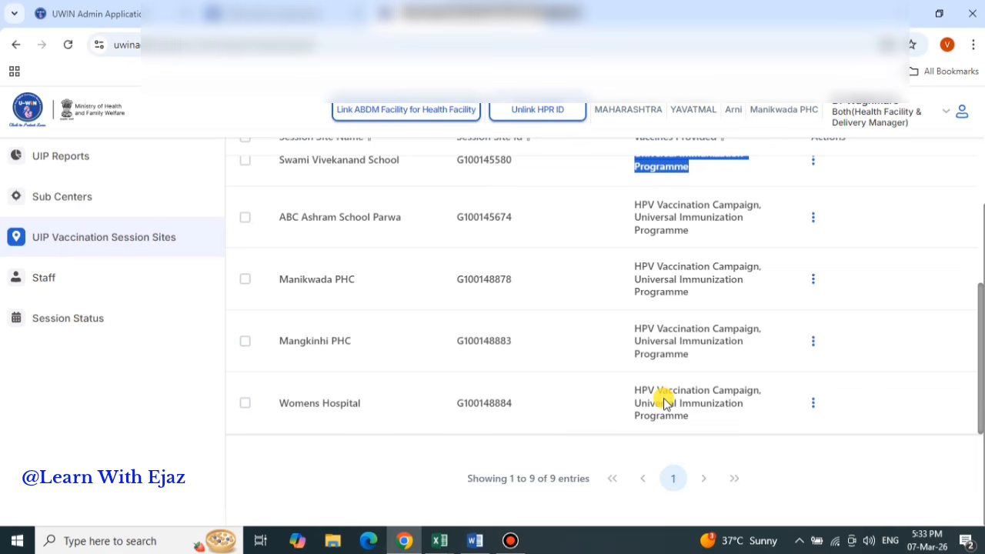
# Step: Open the Womens Hospital session site, check its assigned staff, and start a new session for it
pyautogui.click(298, 408)
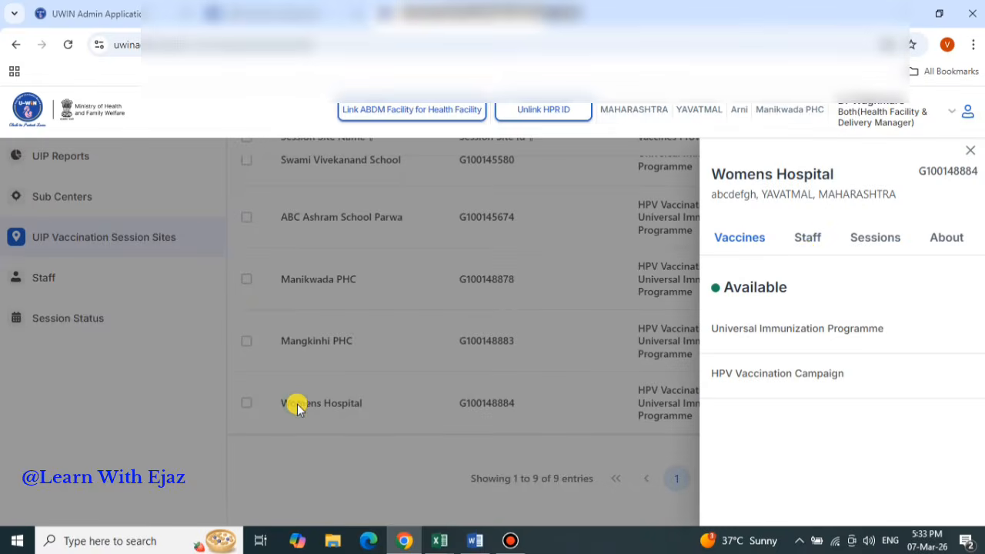
pyautogui.click(806, 243)
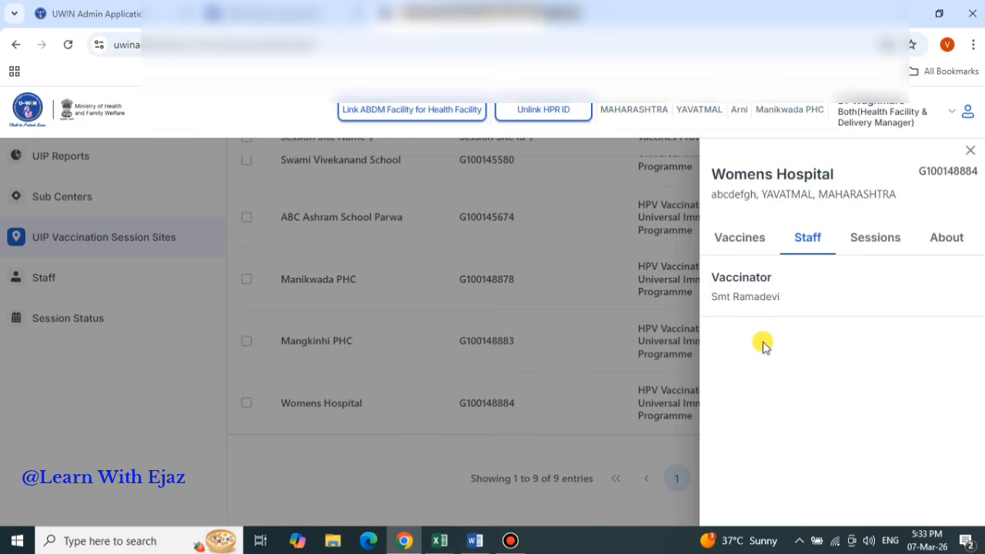
pyautogui.click(873, 238)
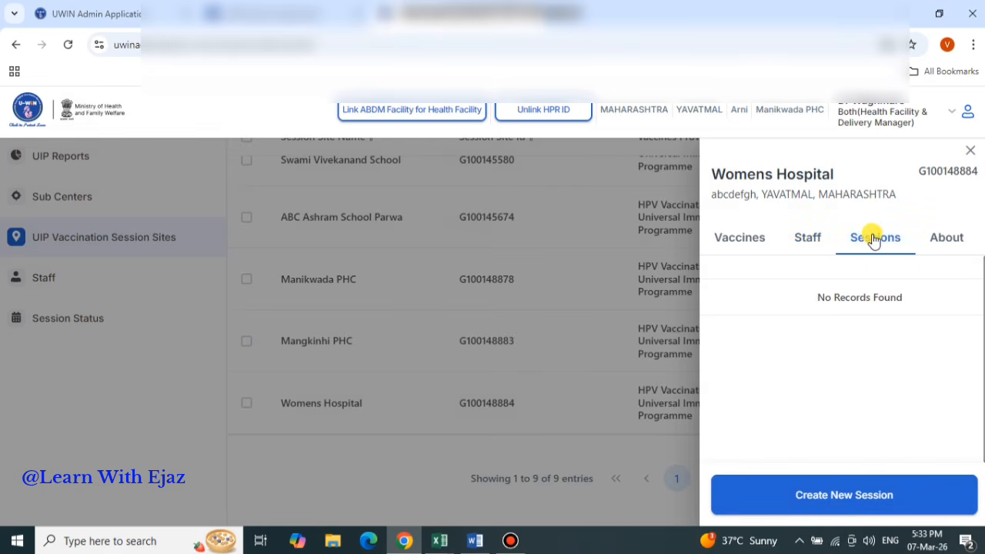
pyautogui.click(802, 504)
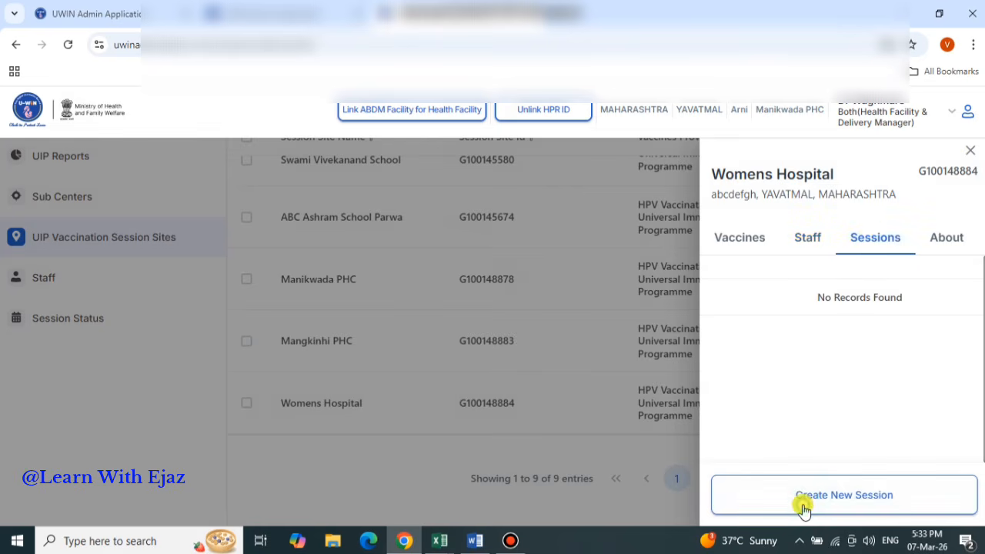
# Step: Set the UIP session type to HPV Vaccination Campaign
pyautogui.scroll(2, 644, 316)
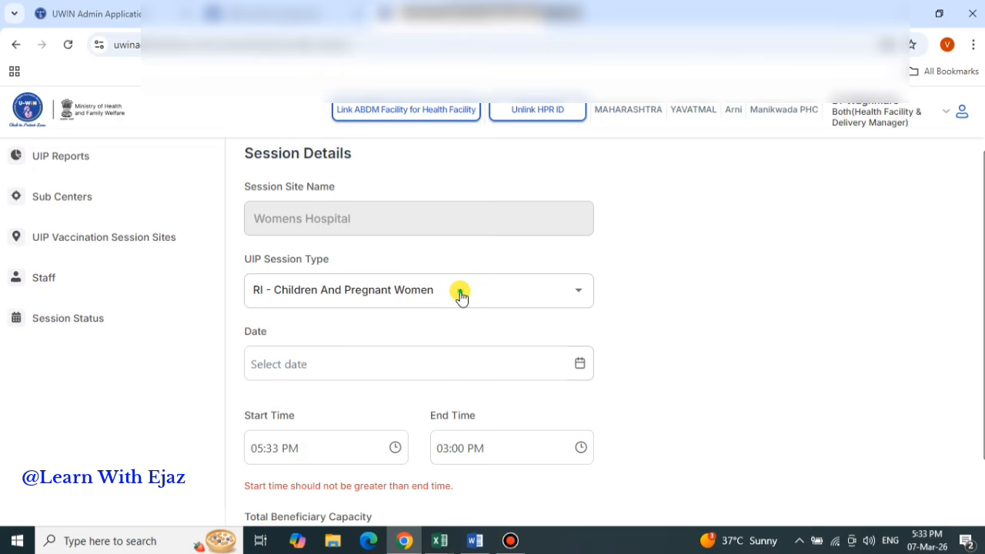
pyautogui.click(460, 294)
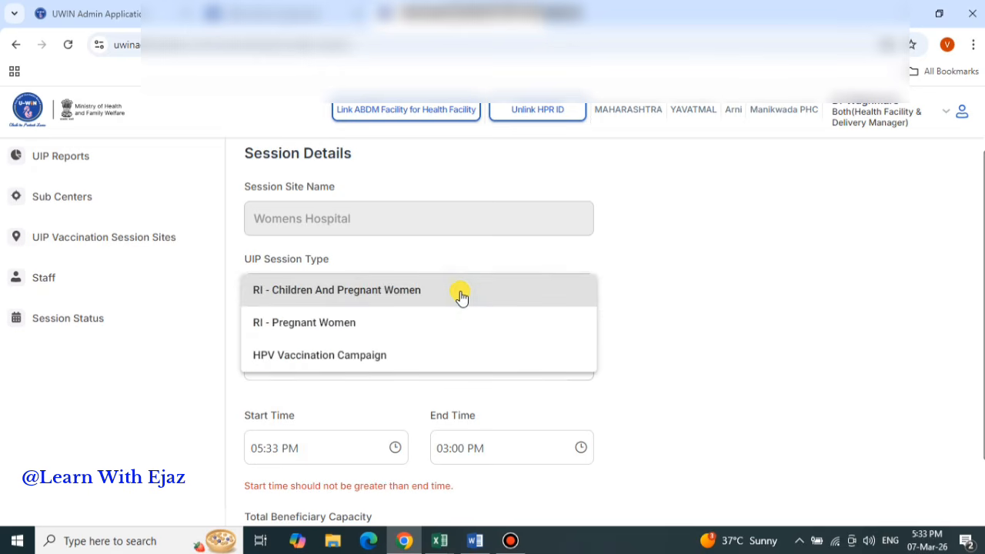
pyautogui.click(350, 358)
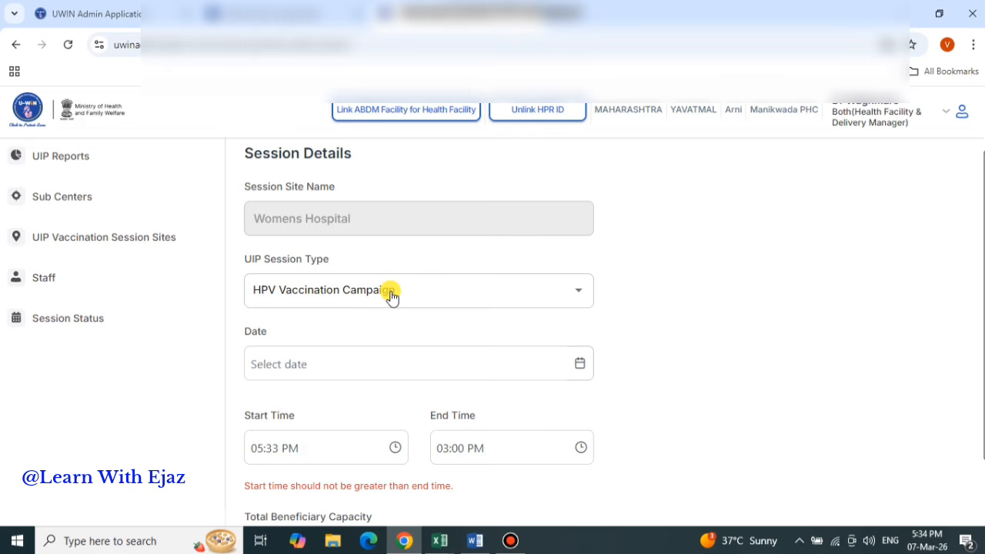
# Step: Select 10 and 24 March 2026 as session dates
pyautogui.scroll(-1, 391, 297)
pyautogui.click(254, 316)
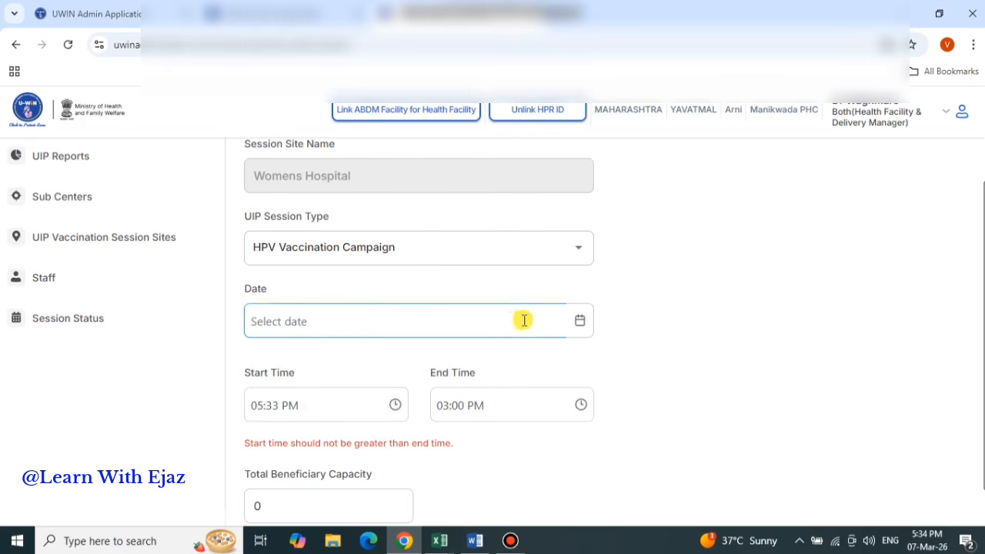
pyautogui.click(581, 323)
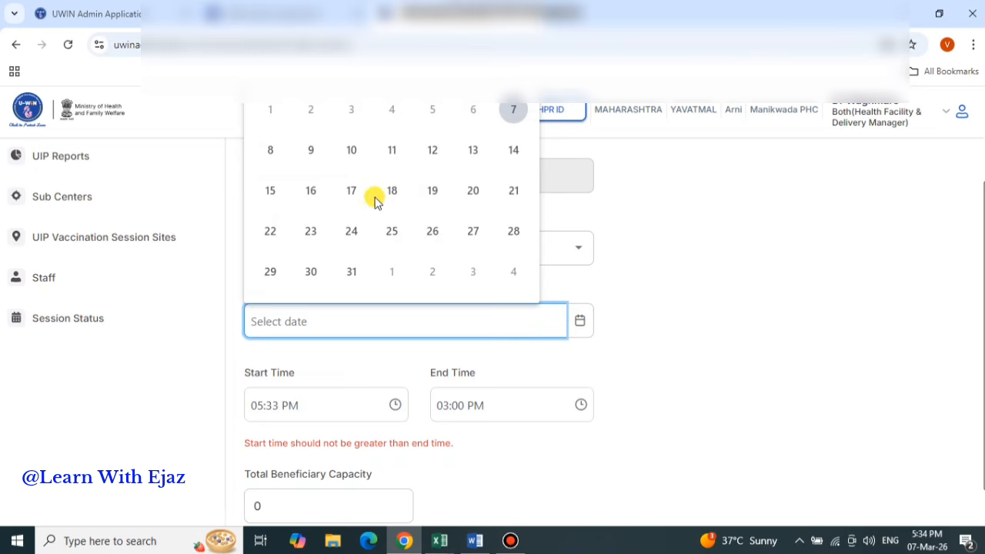
pyautogui.click(354, 151)
pyautogui.click(349, 235)
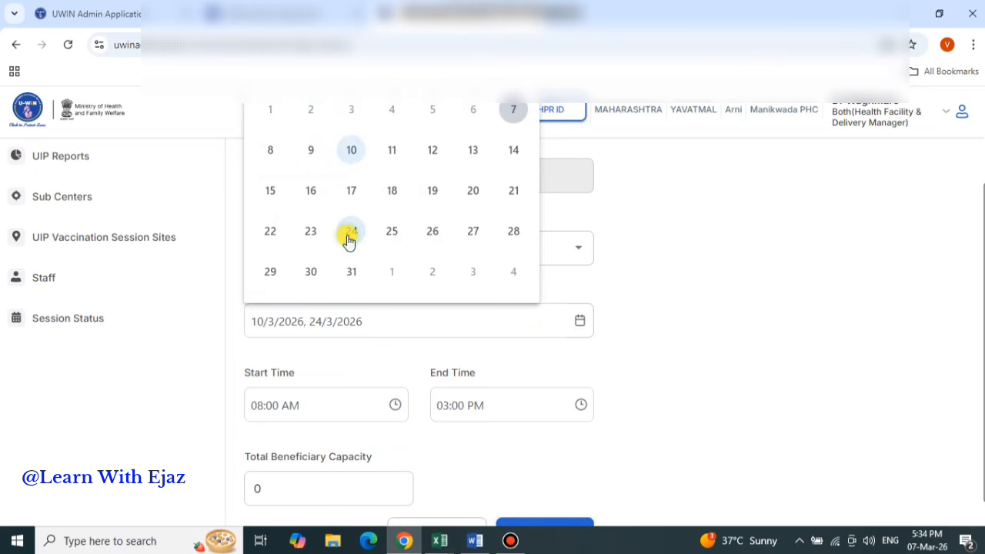
# Step: Add 14, 28 and 24 April 2026 to the session dates and close the calendar
pyautogui.scroll(-1, 351, 239)
pyautogui.scroll(3, 354, 242)
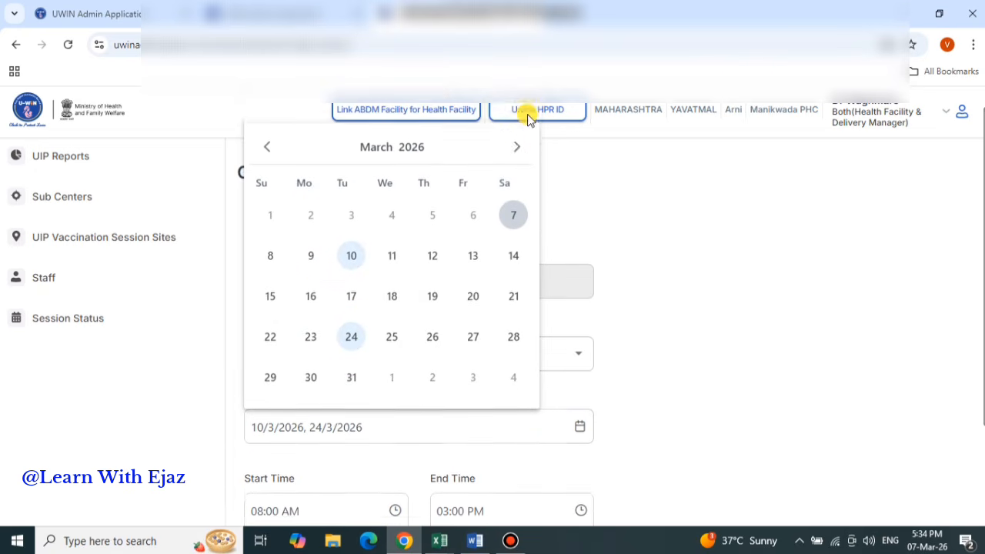
pyautogui.click(517, 146)
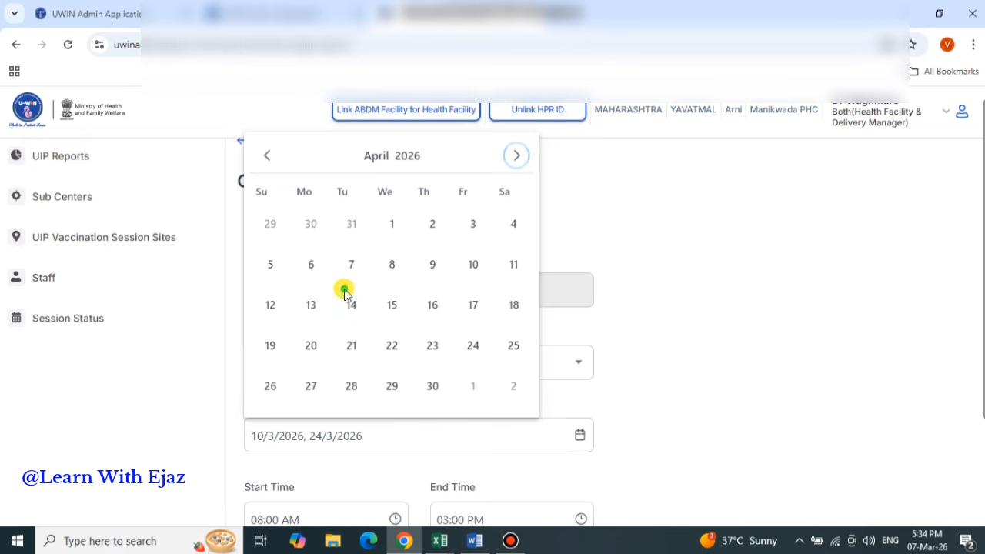
pyautogui.click(345, 294)
pyautogui.click(350, 391)
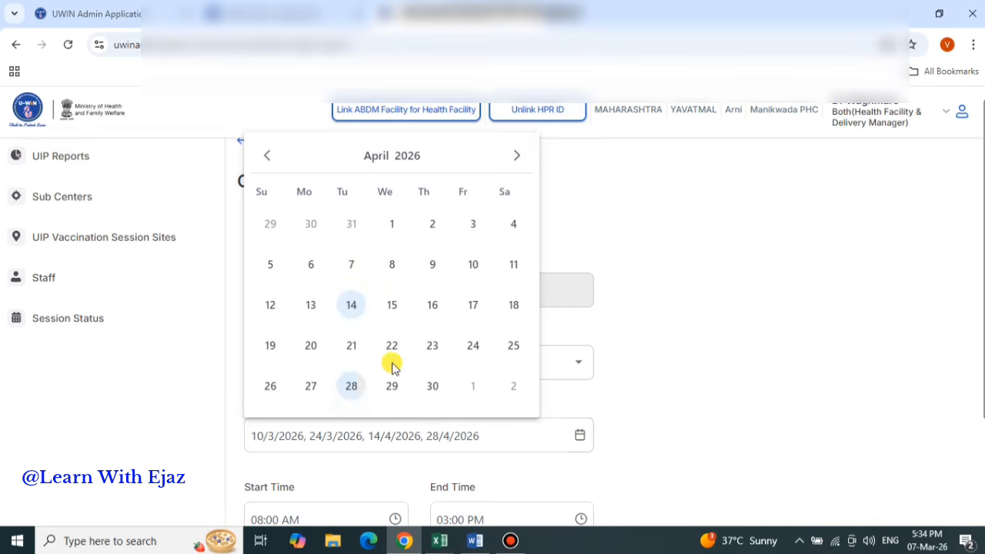
pyautogui.click(472, 345)
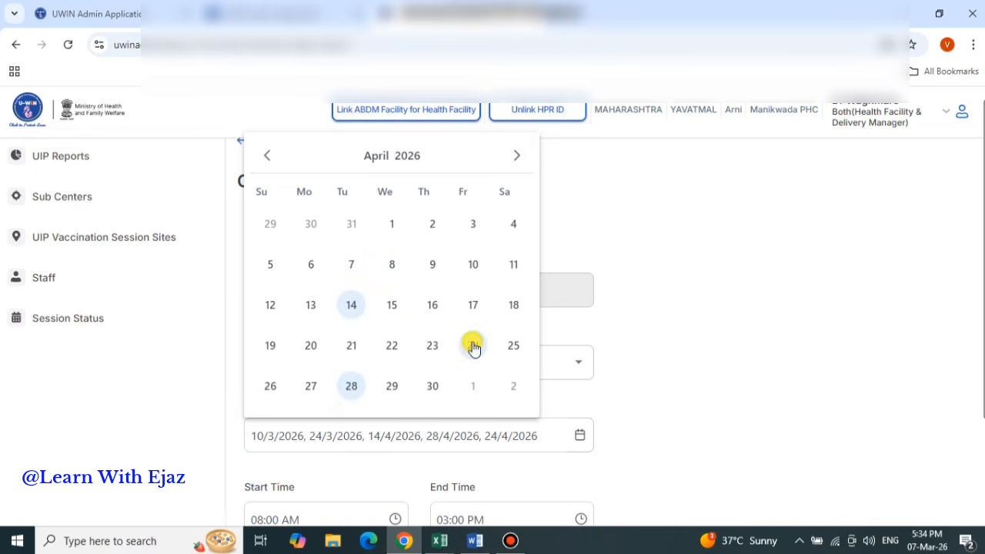
pyautogui.click(661, 348)
# Step: Set the session's start time to 09:00 AM
pyautogui.scroll(-1, 452, 397)
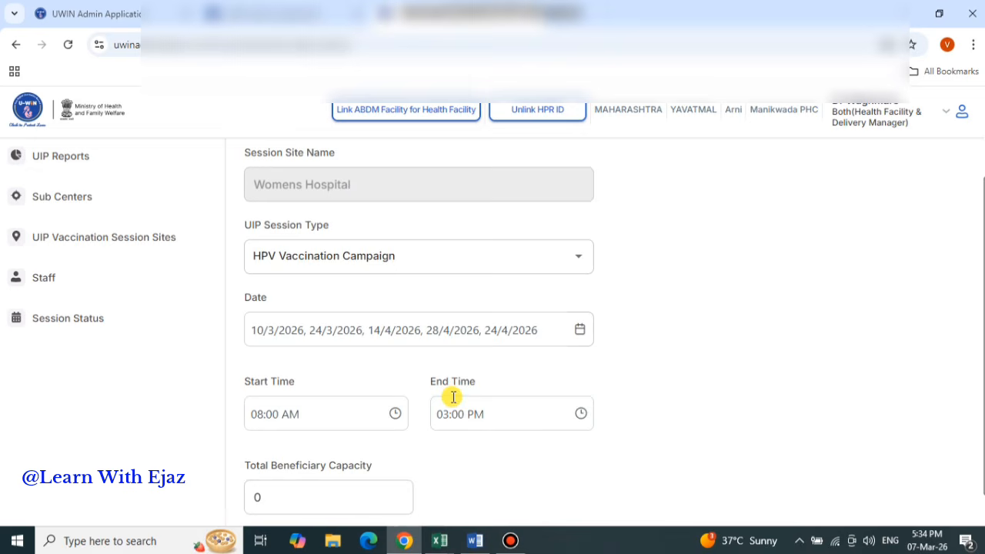
pyautogui.click(398, 408)
pyautogui.click(327, 418)
pyautogui.click(283, 453)
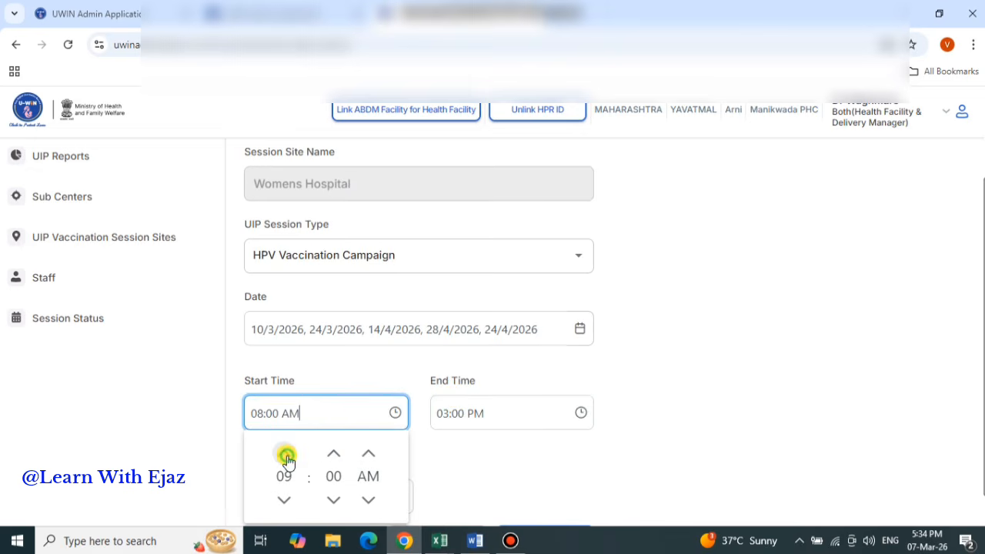
pyautogui.click(545, 449)
# Step: Set the total beneficiary capacity to 200
pyautogui.scroll(-1, 508, 450)
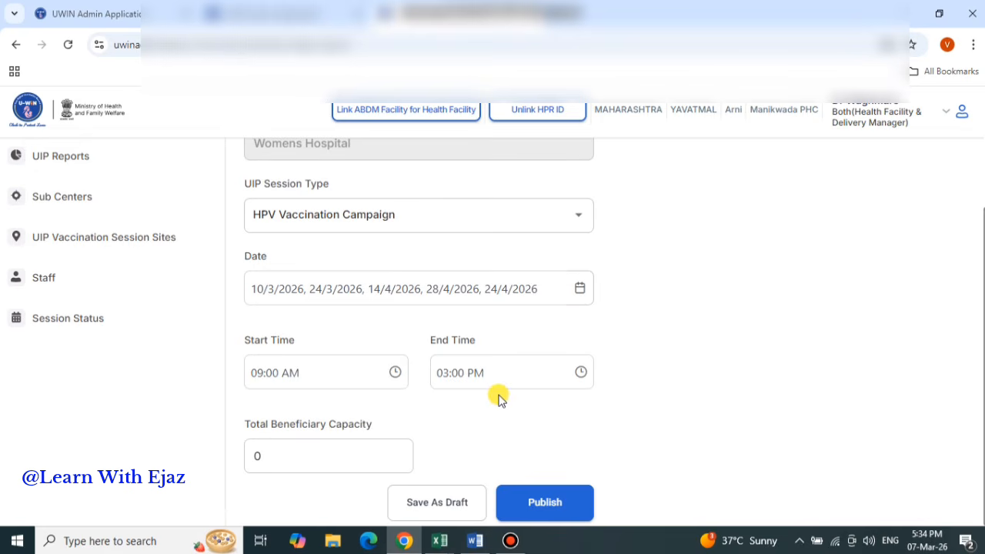
pyautogui.click(277, 457)
pyautogui.press('BackSpace')
pyautogui.write('2')
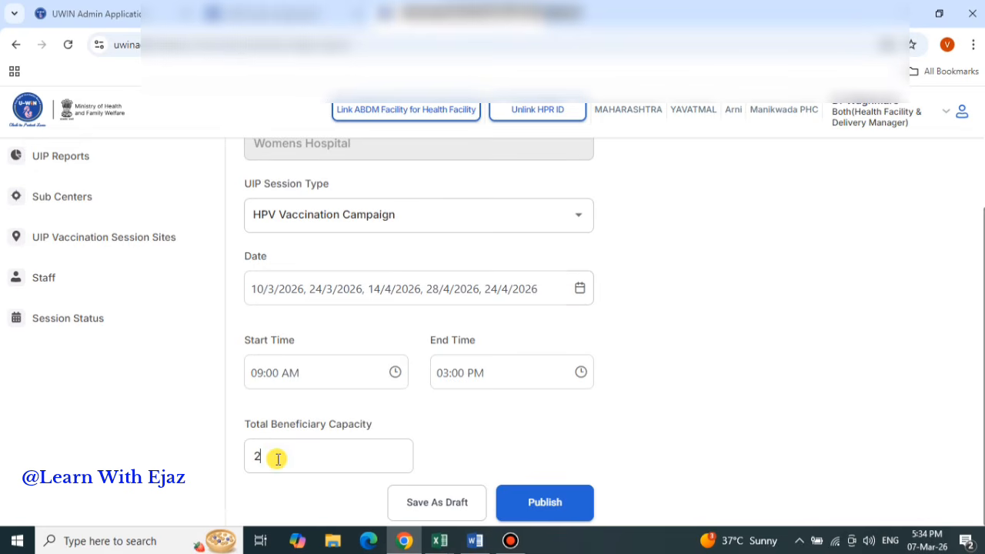
pyautogui.write('00')
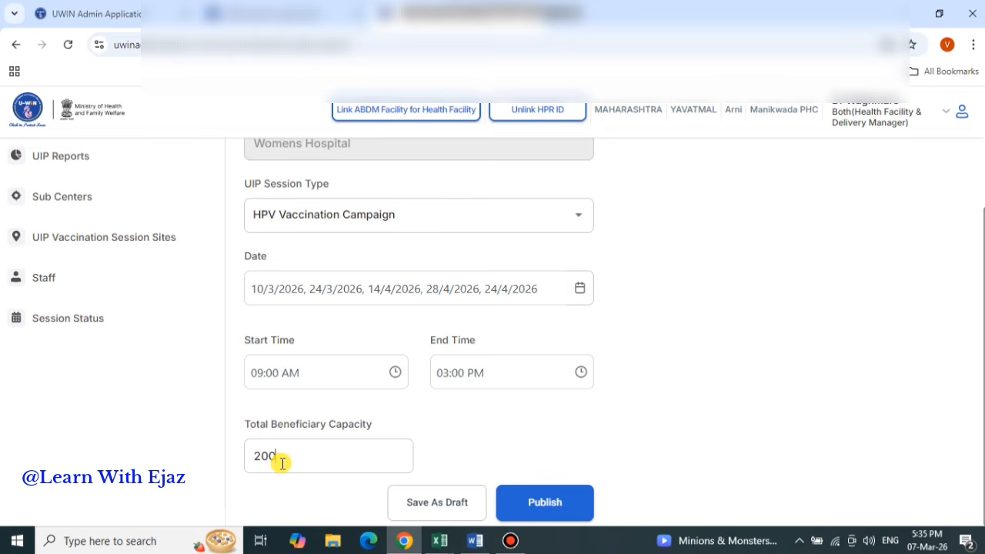
# Step: Switch the UIP session type to RI - Children And Pregnant Women and back to HPV Vaccination Campaign
pyautogui.scroll(1, 348, 324)
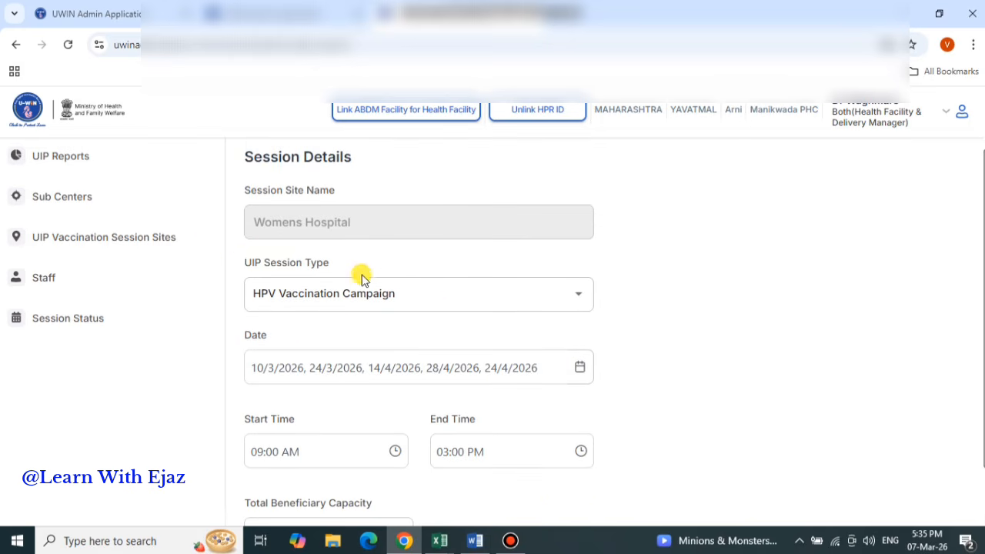
pyautogui.click(414, 295)
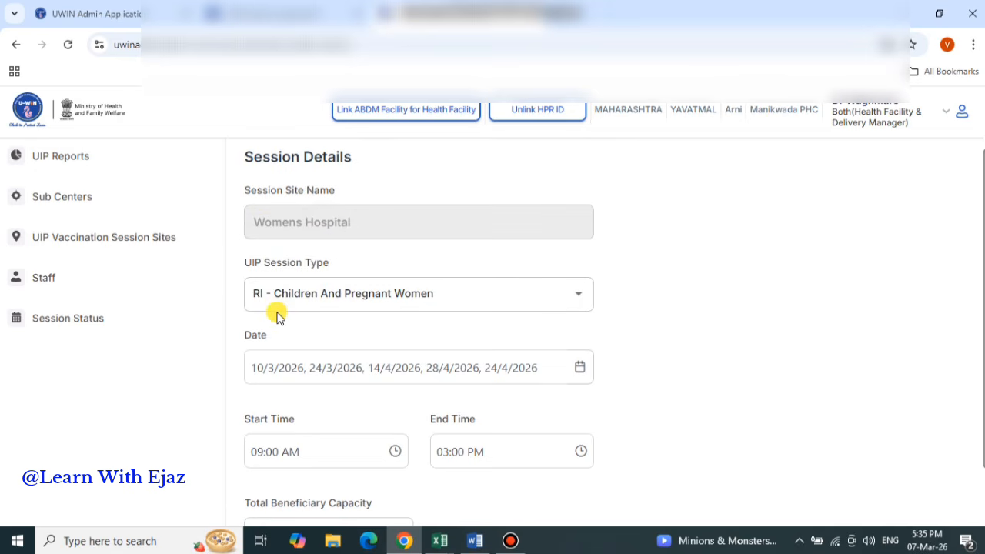
pyautogui.click(469, 296)
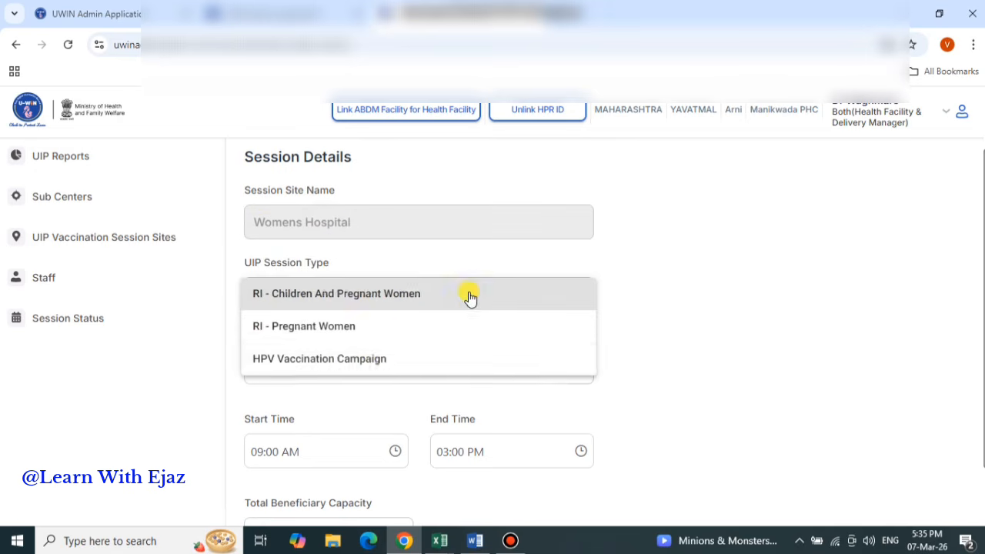
pyautogui.click(378, 361)
# Step: Publish the HPV Vaccination Campaign sessions for Womens Hospital
pyautogui.scroll(-1, 379, 357)
pyautogui.click(379, 357)
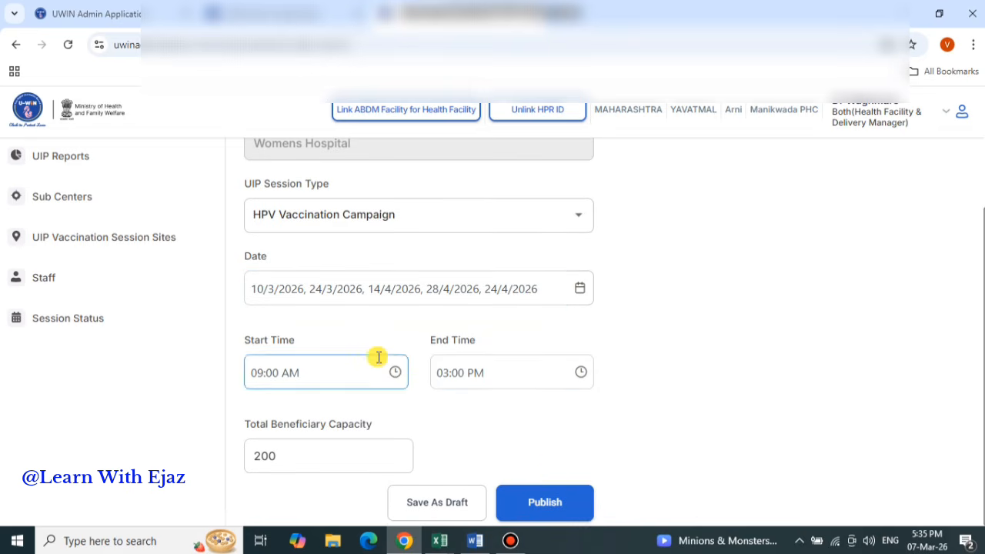
pyautogui.click(506, 404)
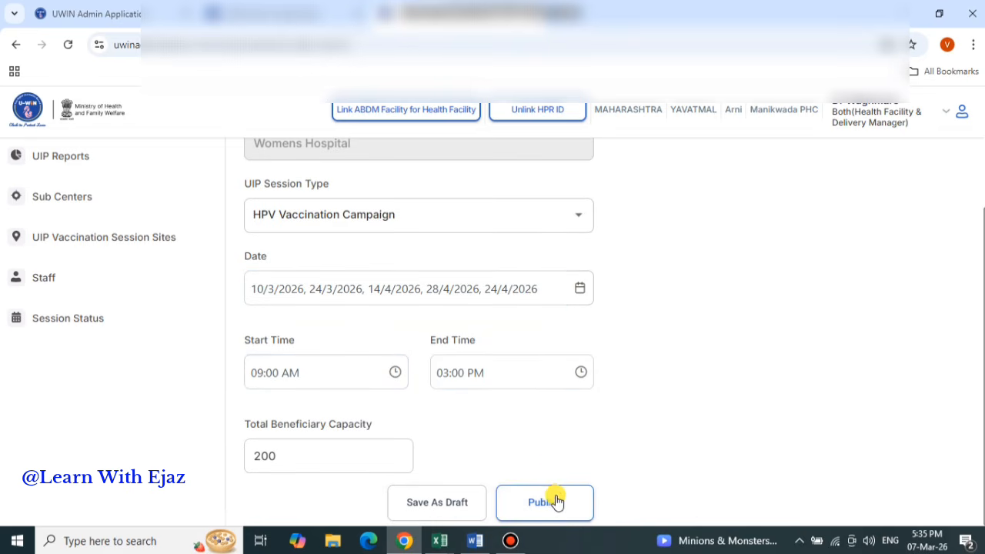
pyautogui.click(553, 504)
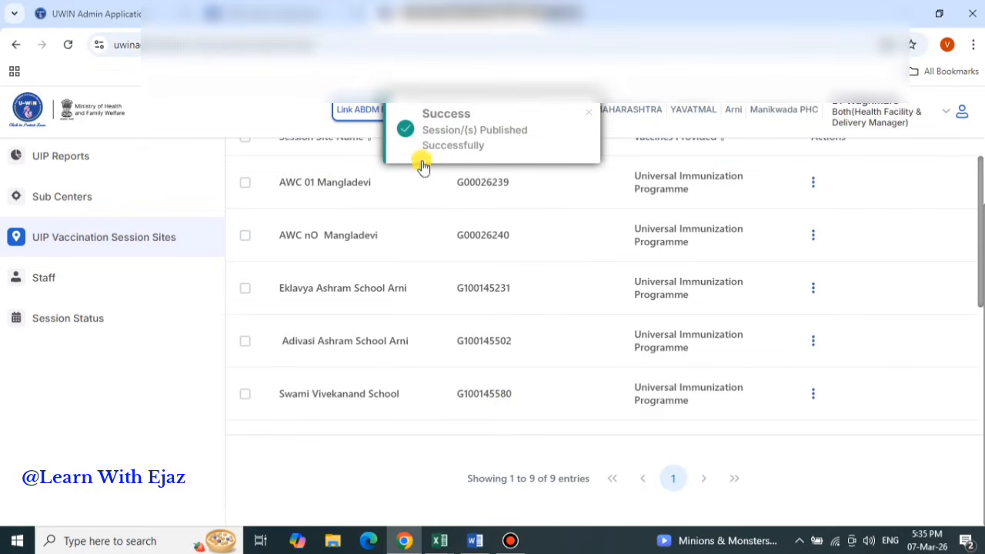
# Step: Check the scheduled sessions of the Womens Hospital site and close its details
pyautogui.scroll(2, 402, 369)
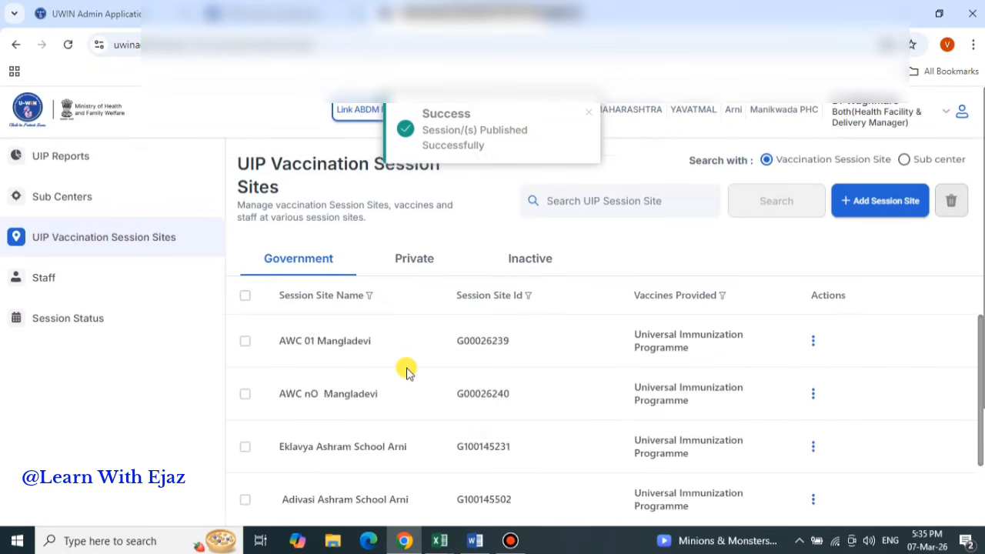
pyautogui.scroll(-3, 402, 369)
pyautogui.scroll(-2, 401, 374)
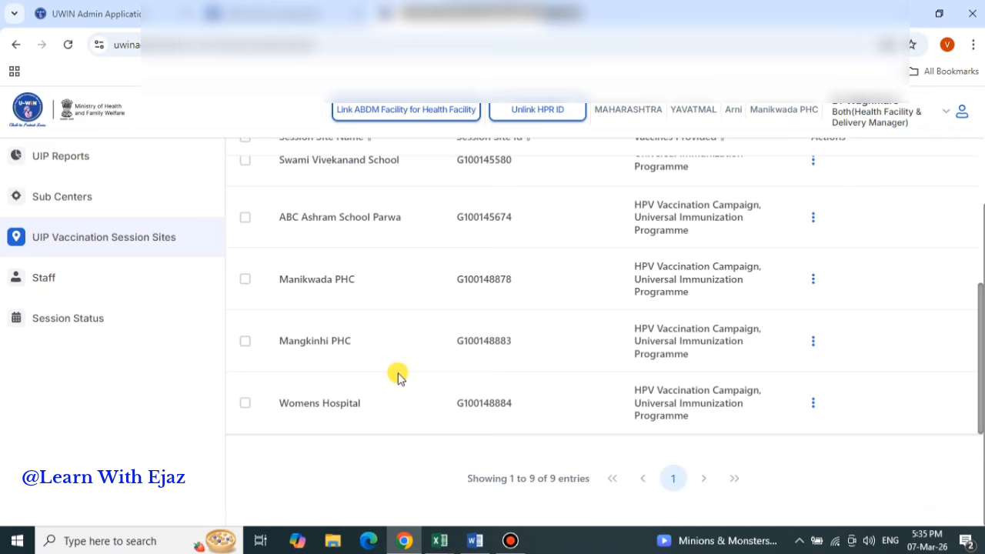
pyautogui.click(328, 411)
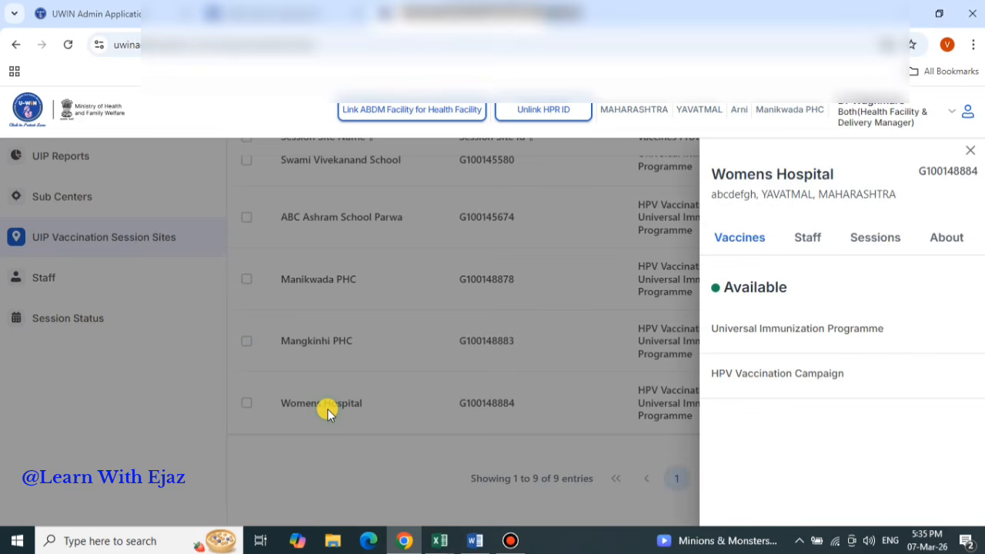
pyautogui.click(879, 240)
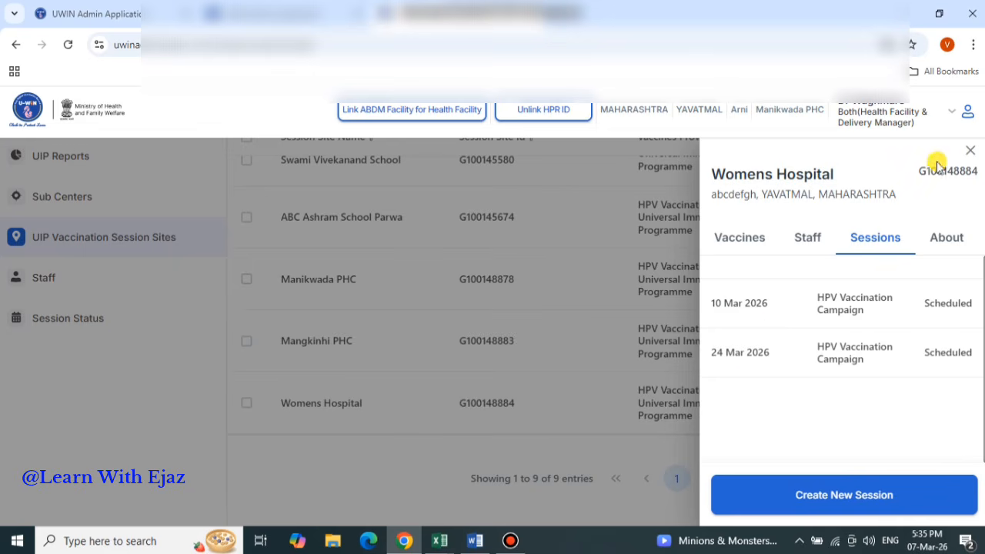
pyautogui.click(972, 155)
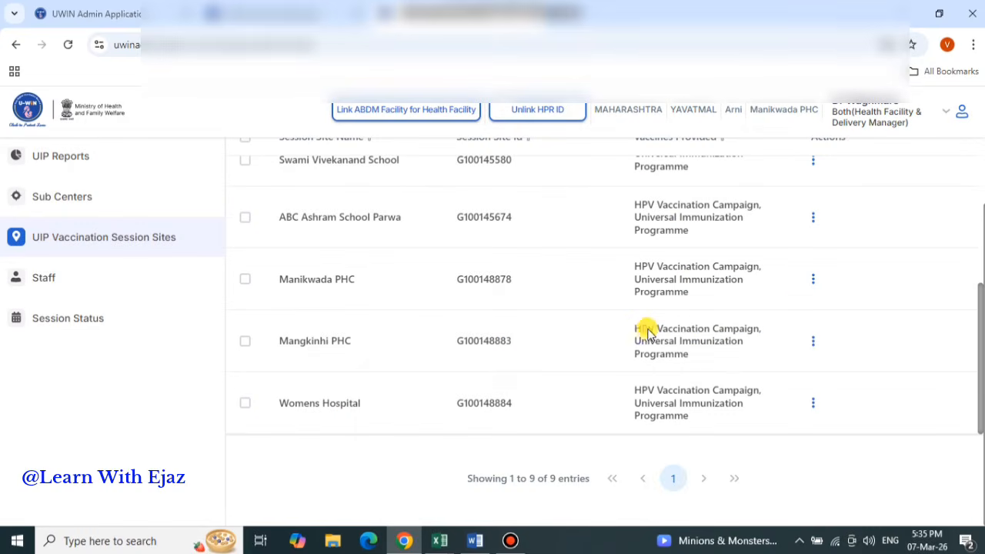